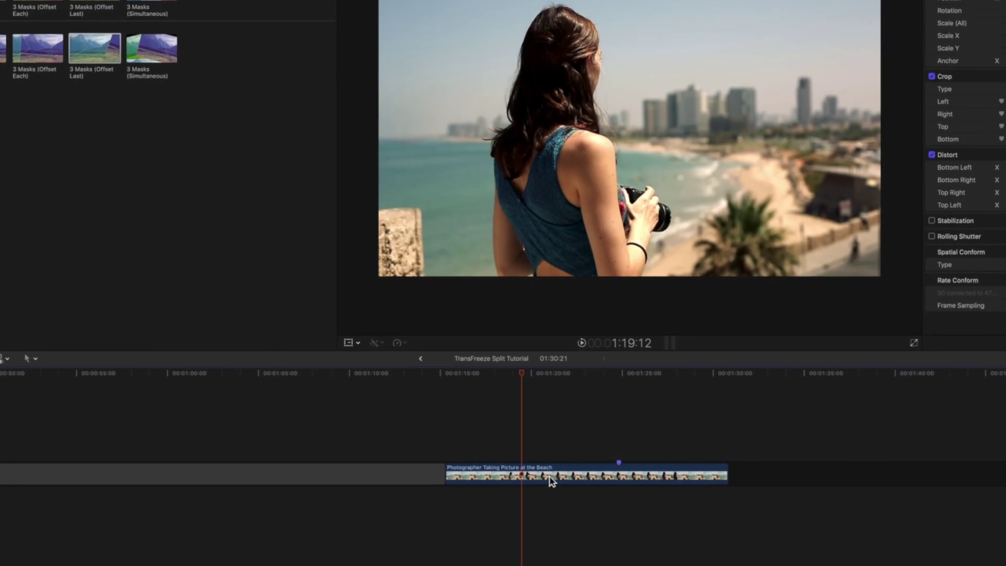
Create a freeze frame of the photographer partway through the beach clip.
{"action": "left_click", "coordinate": [550, 479]}
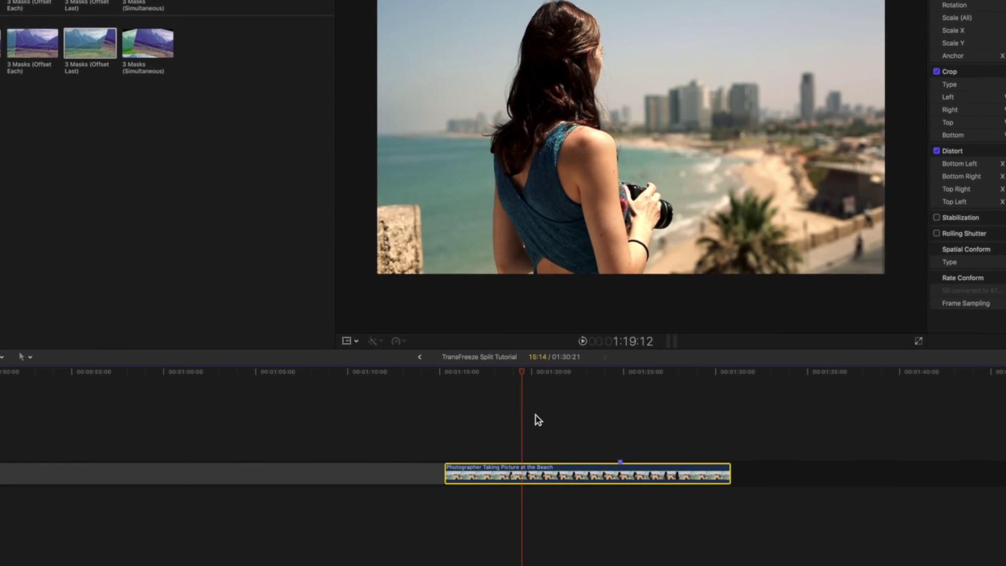
{"action": "left_click_drag", "start_coordinate": [525, 376], "coordinate": [621, 378]}
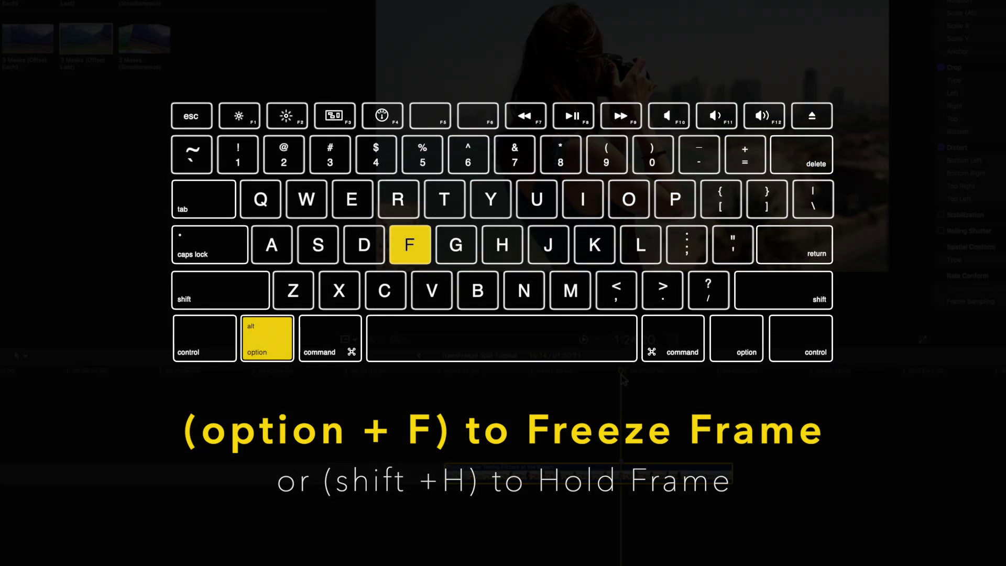
{"action": "key", "text": "alt+f"}
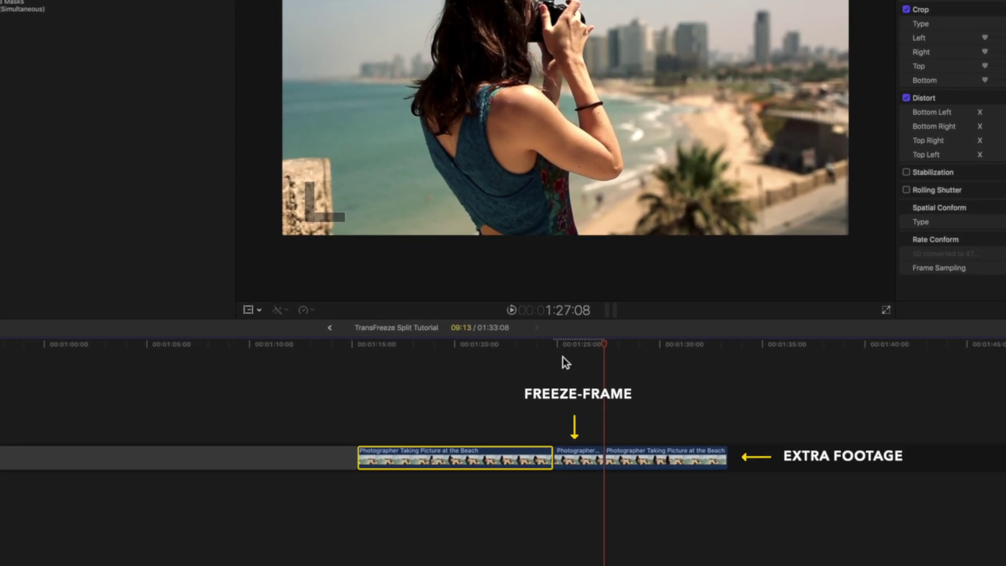
Delete the leftover footage after the freeze frame and lengthen the freeze frame.
{"action": "left_click", "coordinate": [643, 454]}
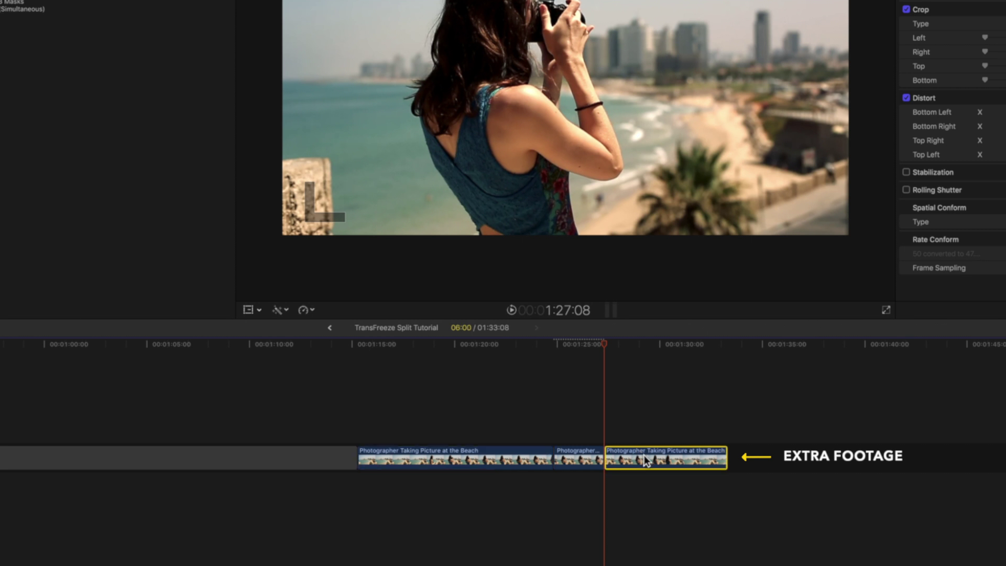
{"action": "key", "text": "Delete"}
{"action": "left_click_drag", "start_coordinate": [603, 459], "coordinate": [620, 457]}
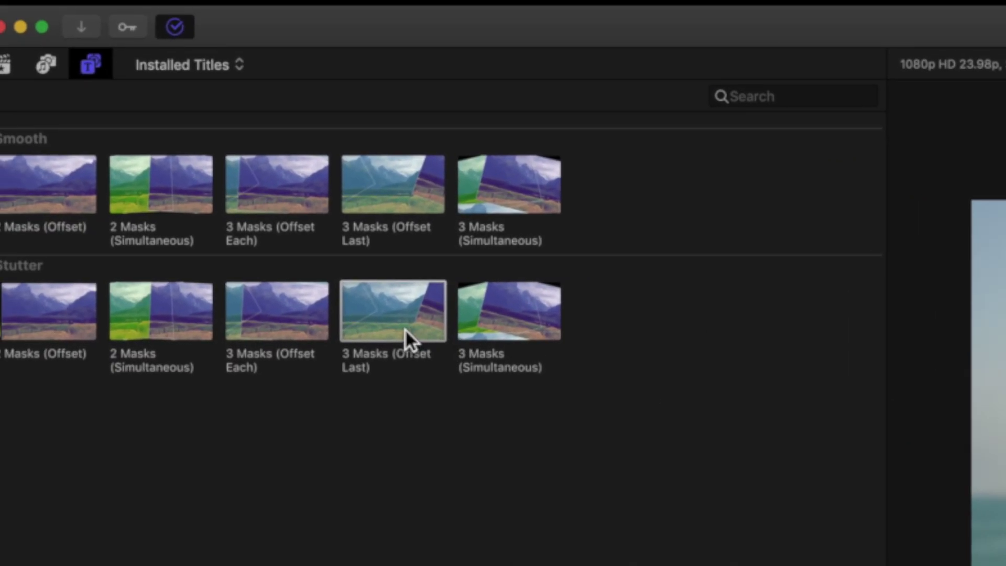
Connect the Stutter 3 Masks (Offset Last) title above the freeze frame, trimming both to matching length.
{"action": "left_click", "coordinate": [386, 333]}
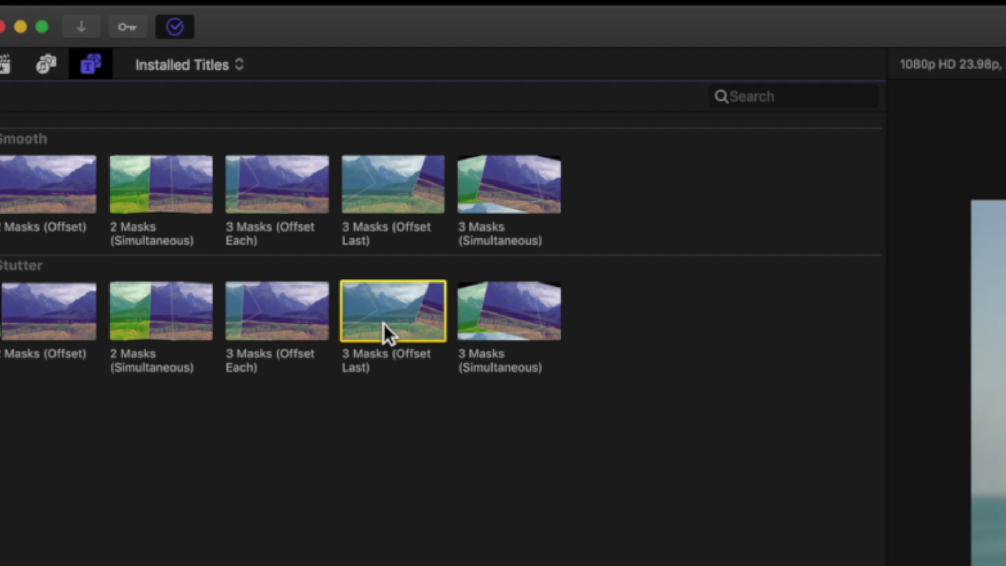
{"action": "left_click_drag", "start_coordinate": [385, 325], "coordinate": [260, 307]}
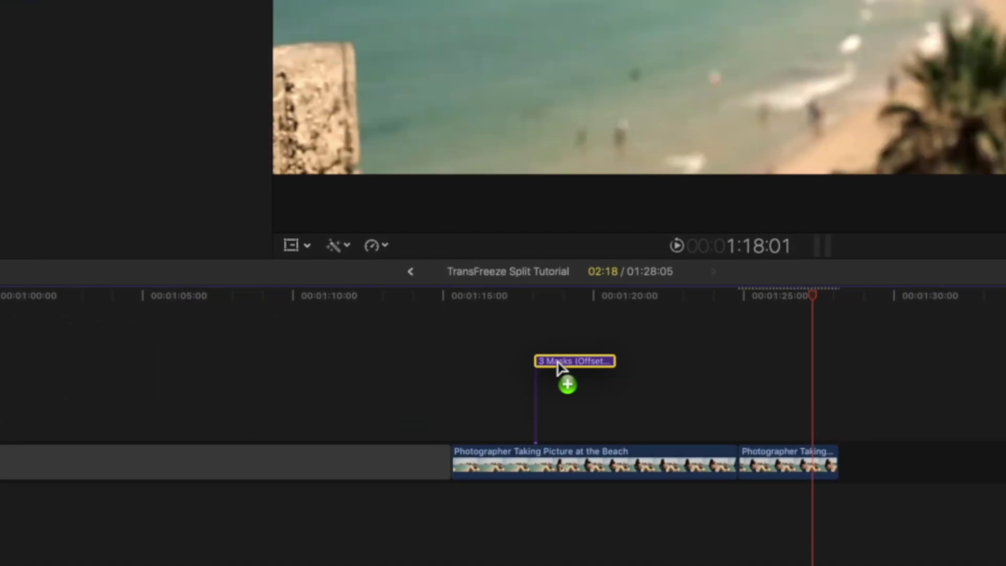
{"action": "left_click_drag", "start_coordinate": [260, 307], "coordinate": [744, 383]}
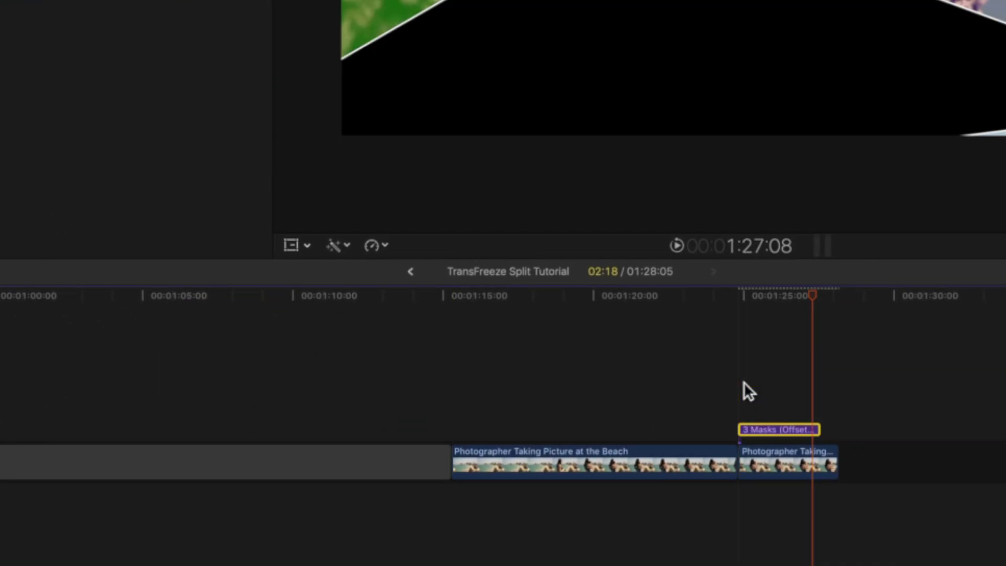
{"action": "left_click_drag", "start_coordinate": [818, 429], "coordinate": [791, 431]}
{"action": "left_click_drag", "start_coordinate": [837, 461], "coordinate": [798, 459]}
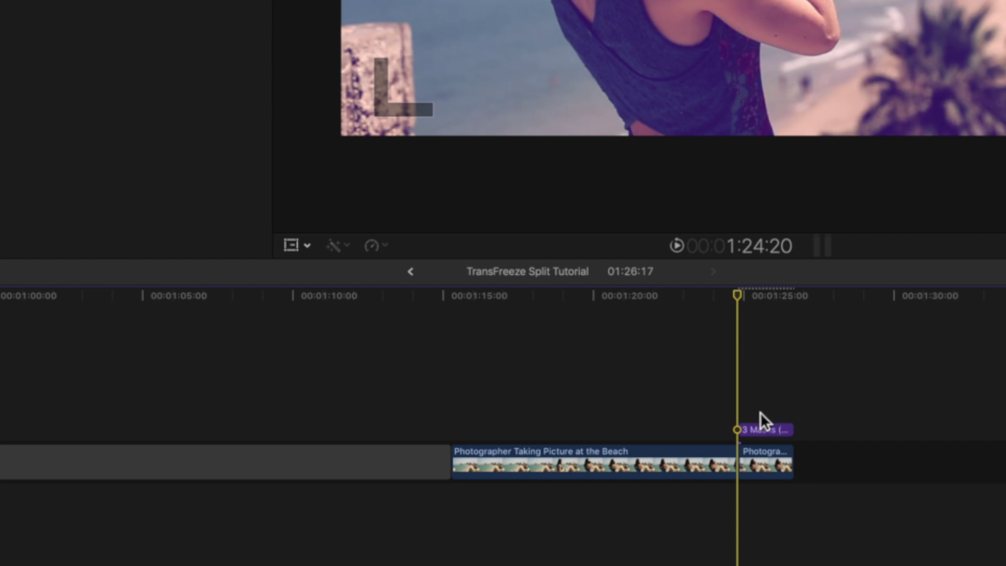
Draw and close the first mask on the 3 Masks title, adding a point along the photographer's back.
{"action": "left_click", "coordinate": [763, 432]}
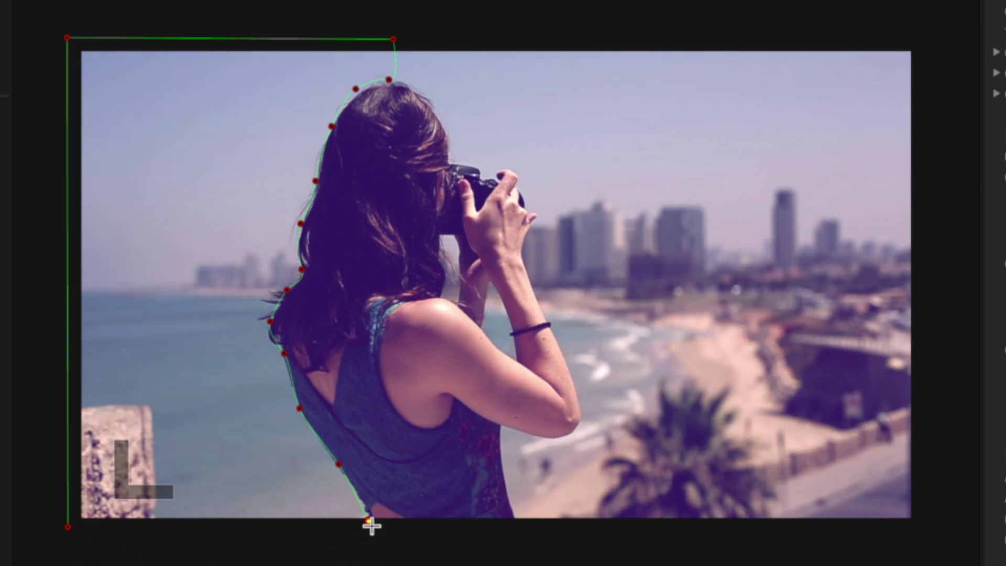
{"action": "left_click", "coordinate": [369, 521]}
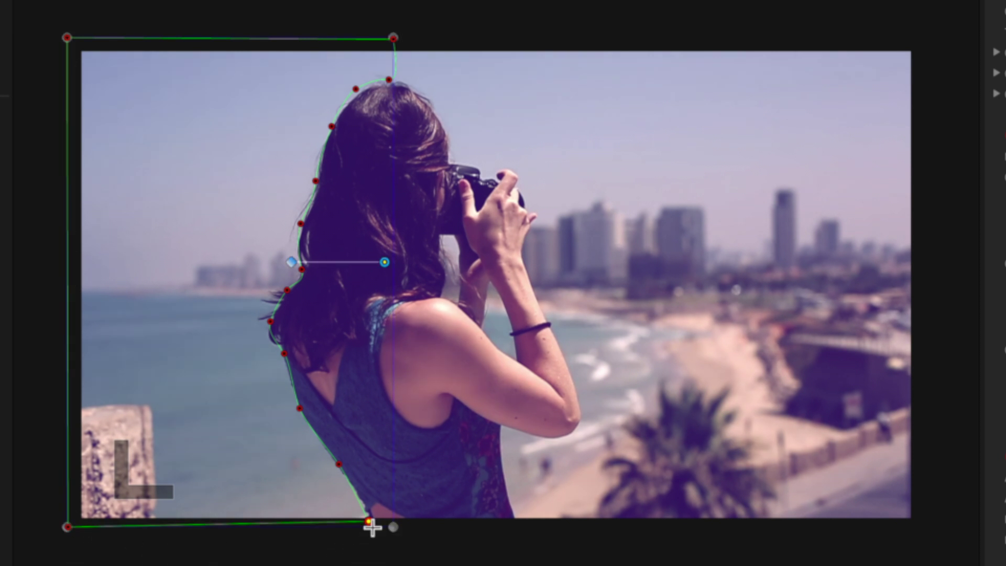
{"action": "left_click_drag", "start_coordinate": [372, 528], "coordinate": [376, 532]}
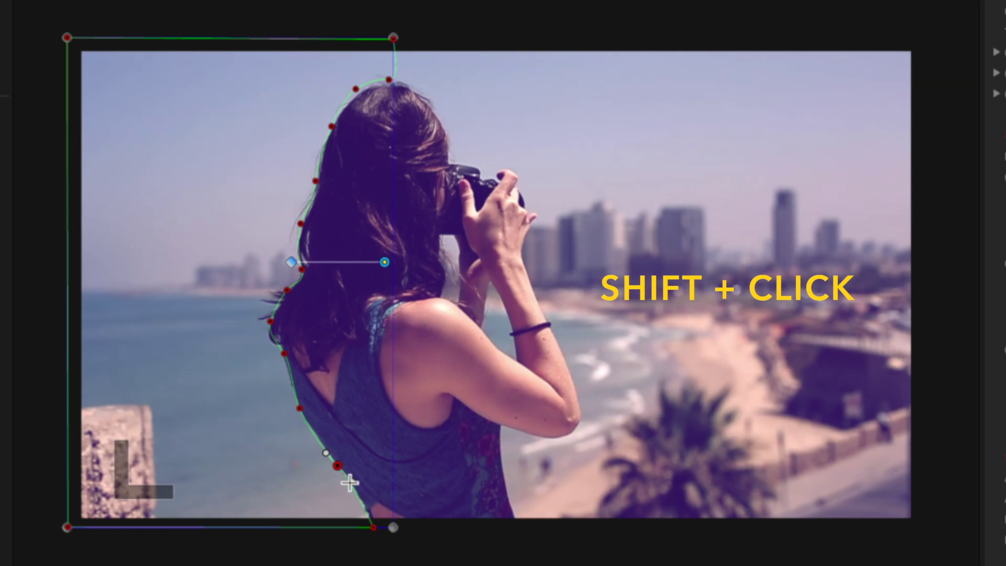
{"action": "left_click", "coordinate": [298, 409]}
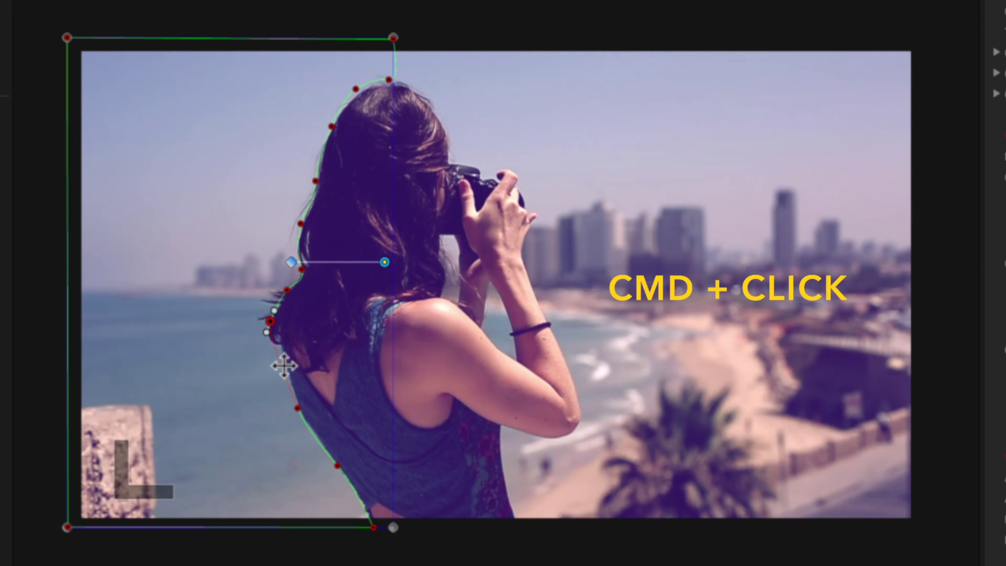
{"action": "left_click", "coordinate": [282, 362], "text": "super"}
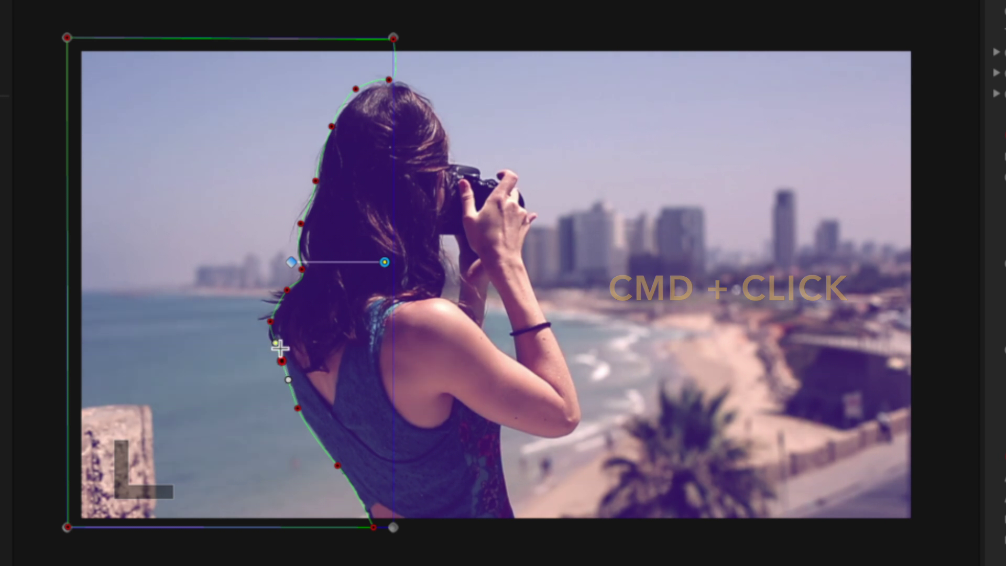
Add one more back point to the first mask, then set Mask Selection to Cut-Out 2.
{"action": "left_click", "coordinate": [269, 321], "text": "super"}
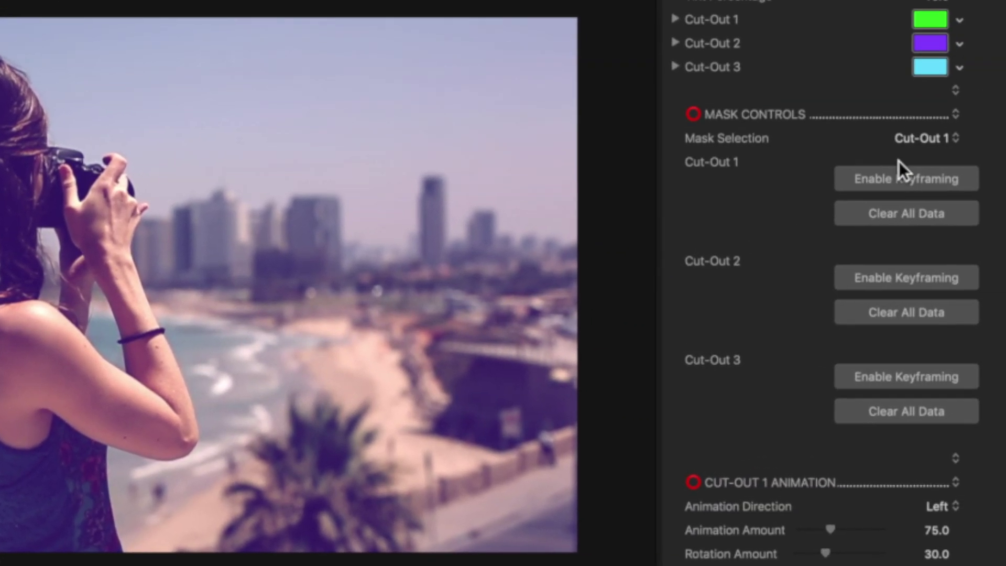
{"action": "left_click", "coordinate": [919, 141]}
{"action": "left_click", "coordinate": [917, 155]}
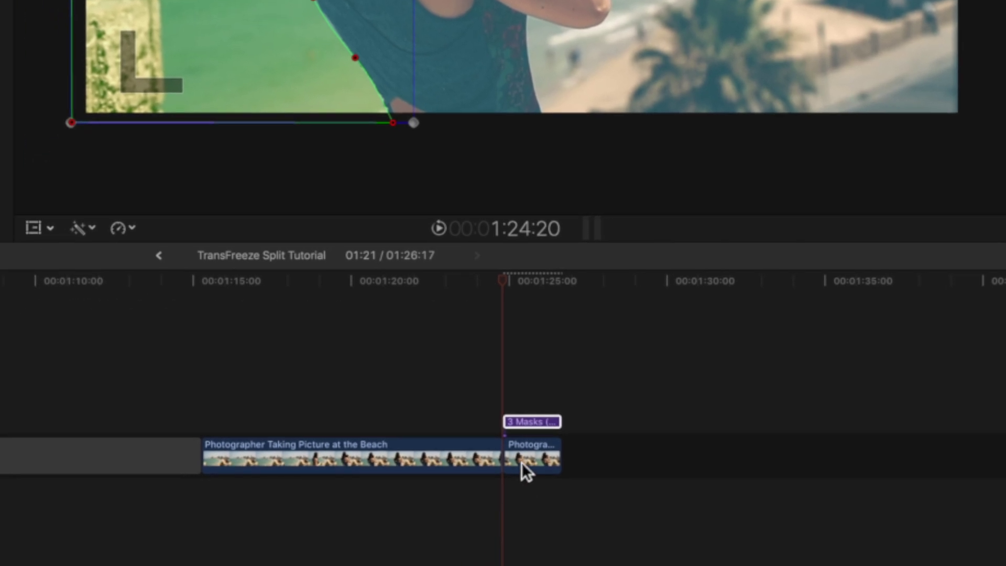
{"action": "left_click", "coordinate": [522, 460]}
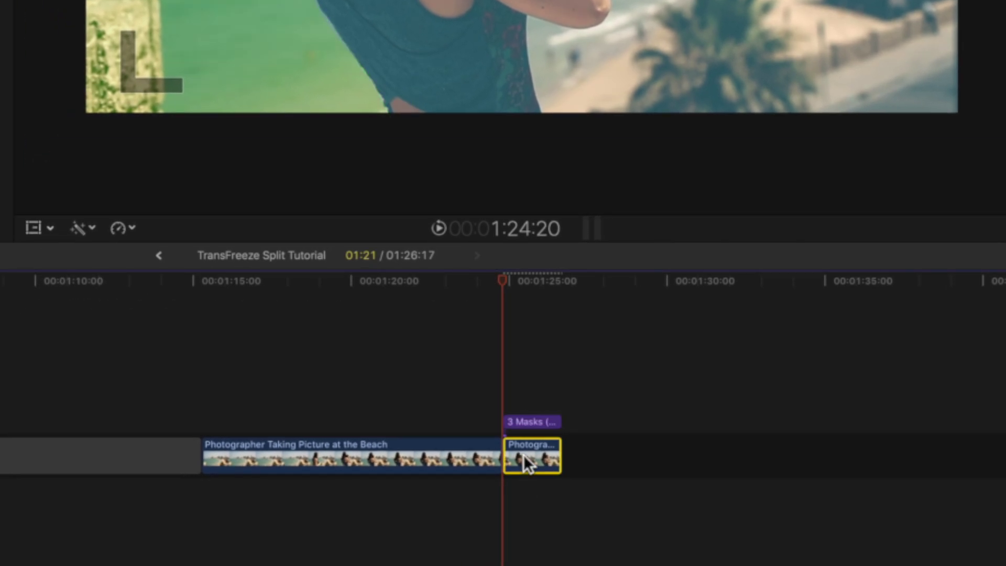
{"action": "left_click", "coordinate": [526, 422]}
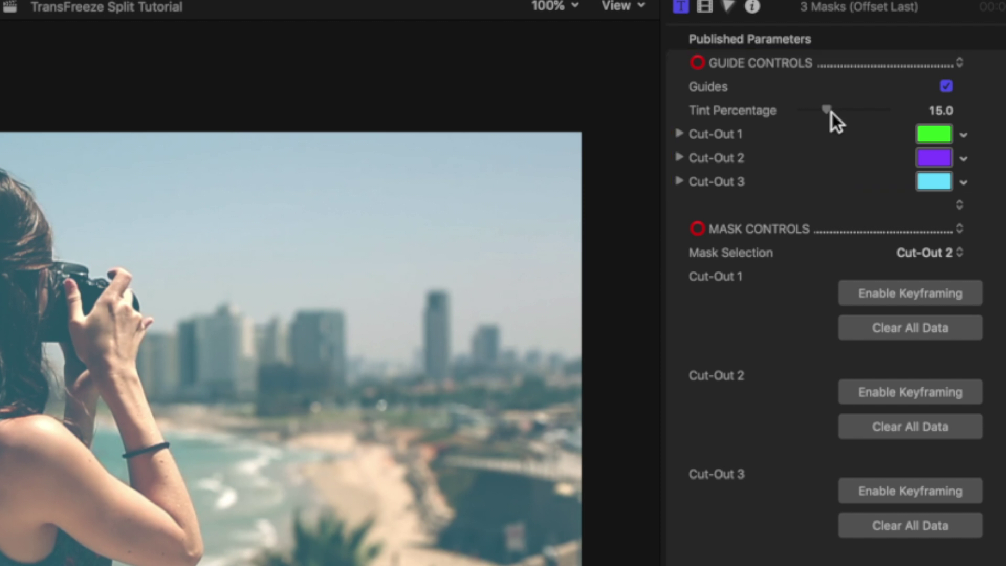
Set guide tint to 50 percent and Cut-Out 3's guide colour to red, then select Cut-Out 3.
{"action": "left_click_drag", "start_coordinate": [831, 111], "coordinate": [887, 119]}
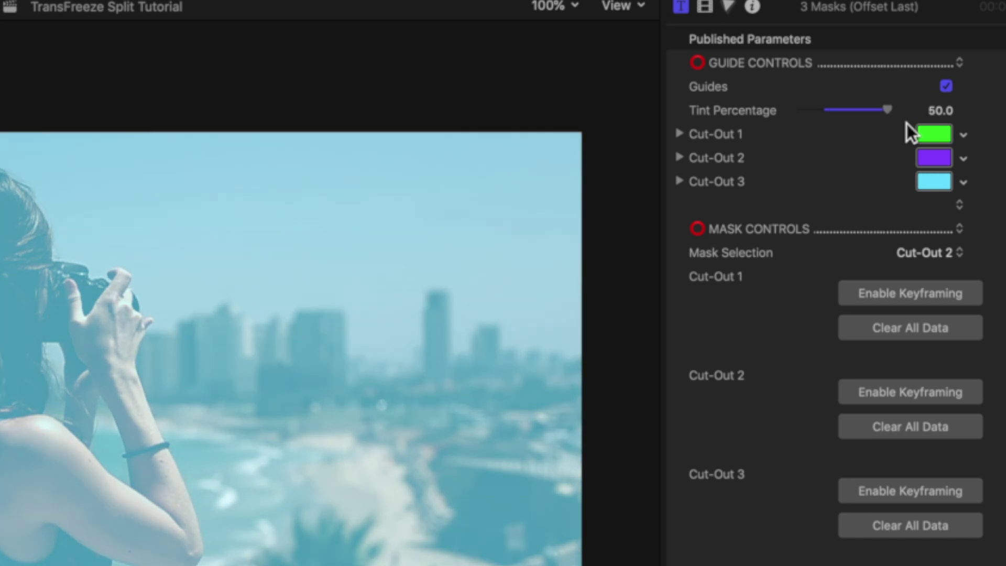
{"action": "left_click", "coordinate": [967, 181]}
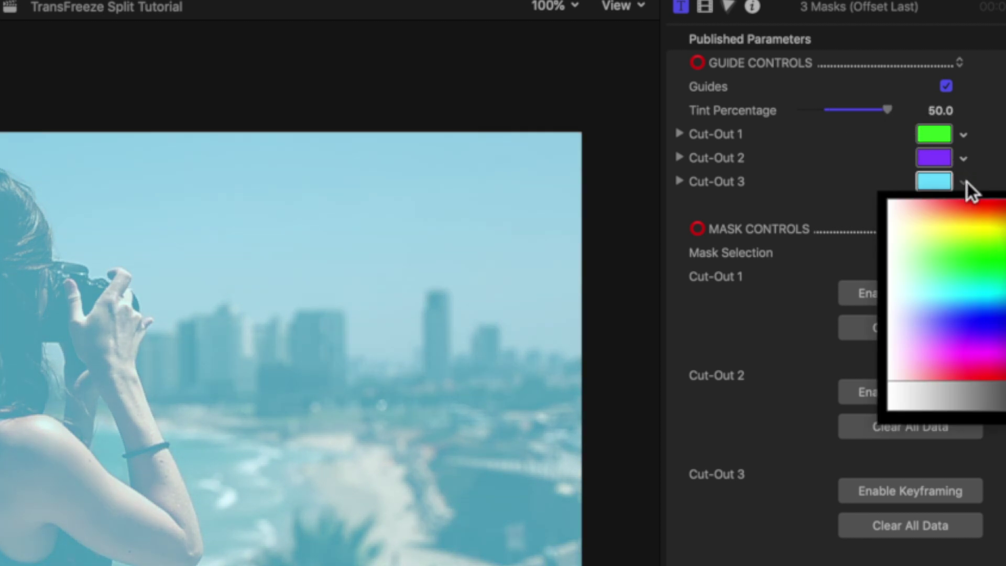
{"action": "left_click", "coordinate": [955, 209]}
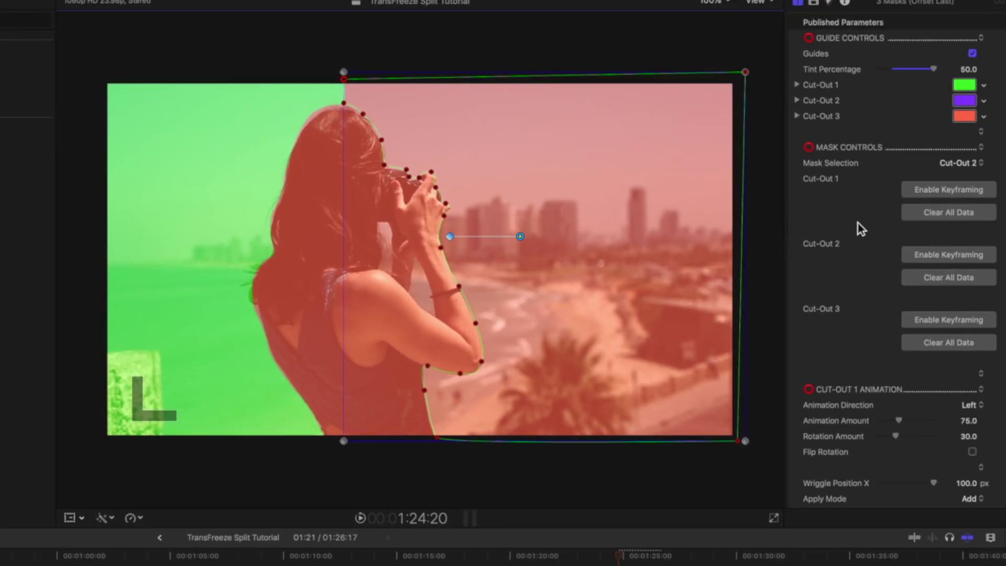
{"action": "left_click", "coordinate": [951, 163]}
Begin the Cut-Out 3 mask, tracing points up the photographer's back and around the hair.
{"action": "left_click", "coordinate": [951, 174]}
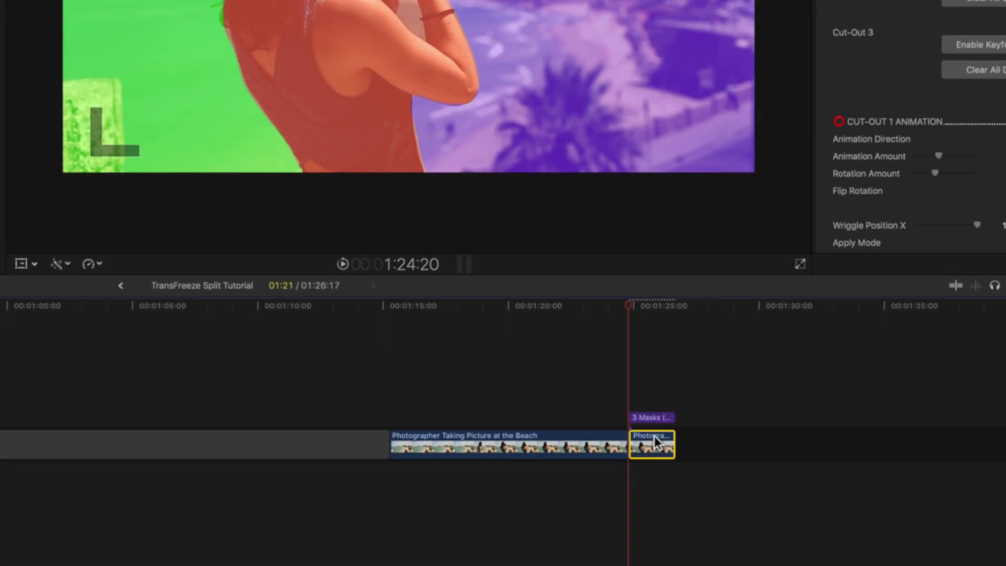
{"action": "left_click", "coordinate": [649, 420]}
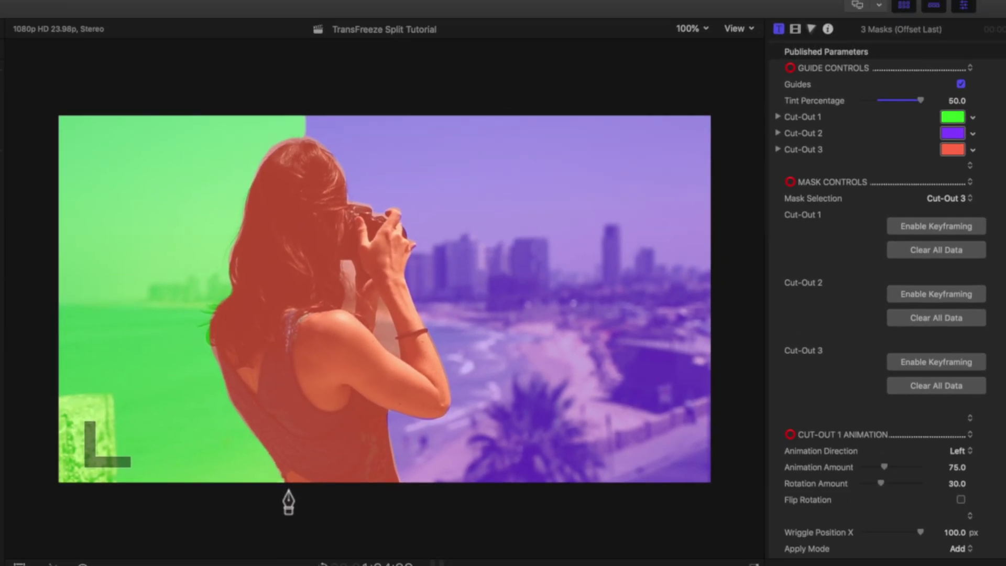
{"action": "left_click", "coordinate": [283, 485]}
{"action": "left_click", "coordinate": [263, 446]}
{"action": "left_click", "coordinate": [227, 389]}
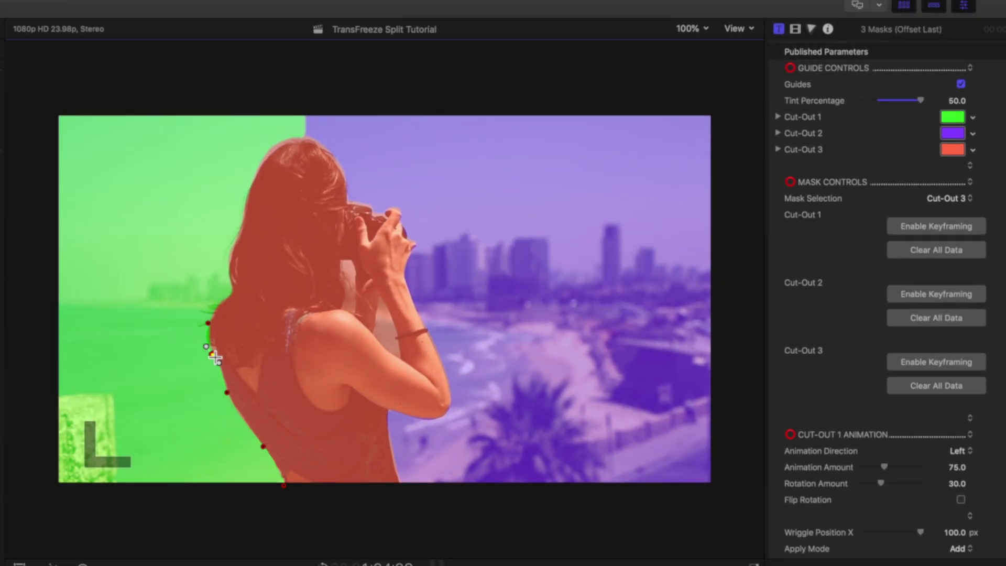
{"action": "left_click", "coordinate": [239, 234]}
{"action": "left_click", "coordinate": [248, 193]}
{"action": "left_click", "coordinate": [271, 148]}
{"action": "left_click", "coordinate": [306, 137]}
{"action": "left_click", "coordinate": [341, 164]}
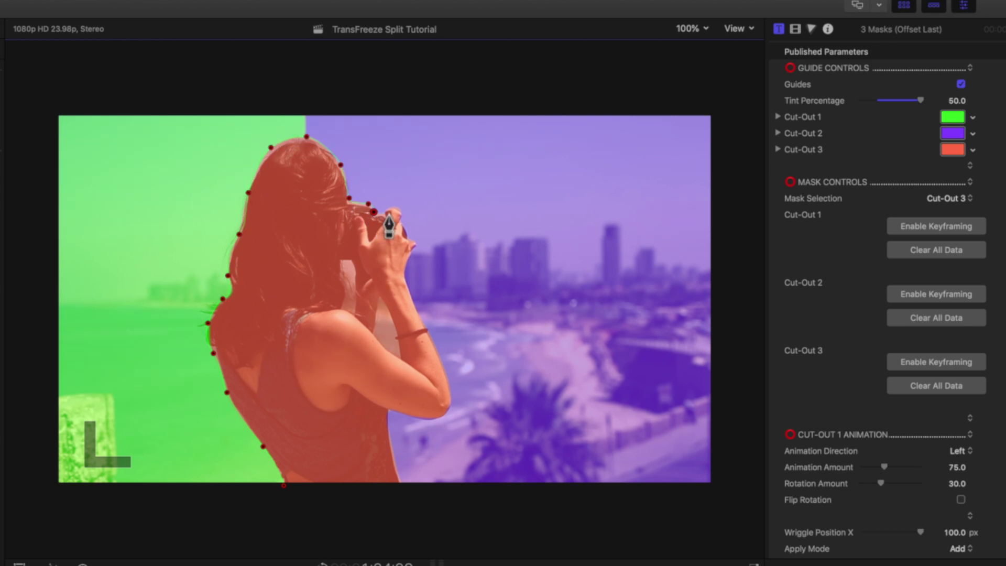
Finish the mask around the camera hands, elbow and arm, close it, and turn off Guides.
{"action": "left_click", "coordinate": [406, 228]}
{"action": "left_click", "coordinate": [407, 260]}
{"action": "left_click", "coordinate": [416, 234]}
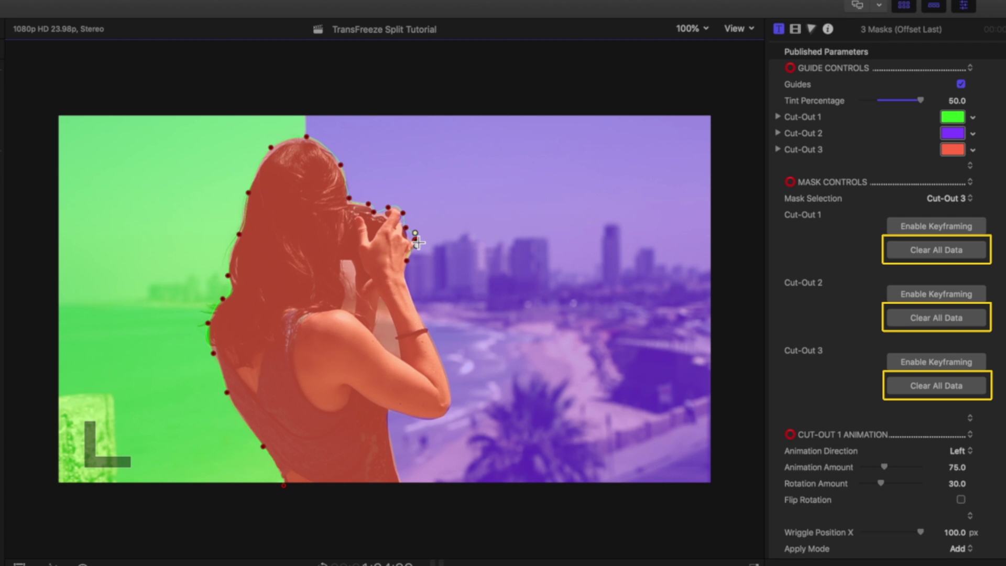
{"action": "left_click", "coordinate": [422, 319]}
{"action": "left_click_drag", "start_coordinate": [441, 353], "coordinate": [454, 375]}
{"action": "left_click", "coordinate": [449, 402]}
{"action": "left_click", "coordinate": [425, 416]}
{"action": "left_click", "coordinate": [389, 408]}
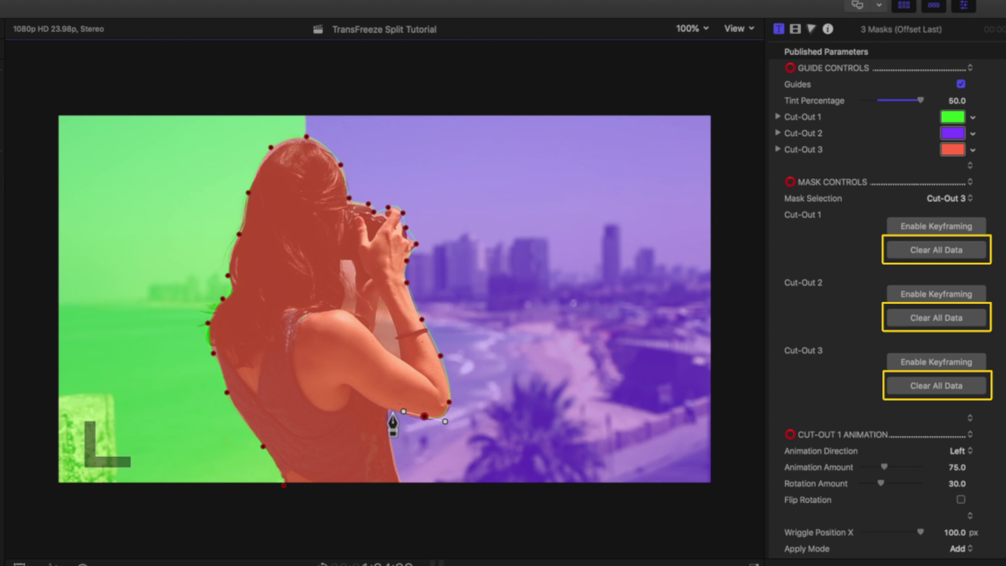
{"action": "left_click", "coordinate": [390, 440]}
{"action": "left_click", "coordinate": [401, 485]}
{"action": "left_click", "coordinate": [283, 485]}
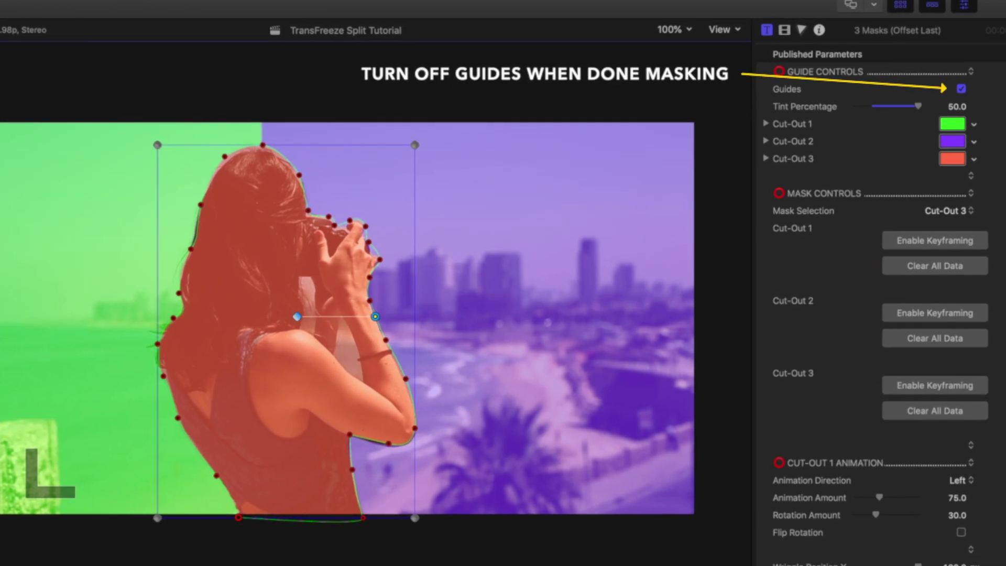
{"action": "left_click", "coordinate": [961, 89]}
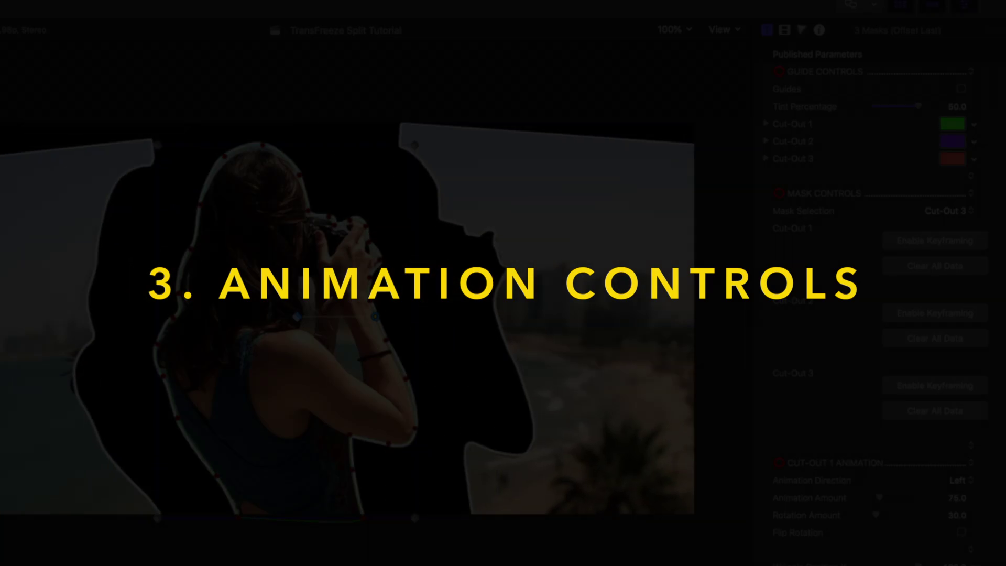
Try Up and Right & Up as cut-out 1's animation direction, then settle on Left.
{"action": "scroll", "coordinate": [907, 514], "scroll_direction": "down", "scroll_amount": 3}
{"action": "scroll", "coordinate": [913, 474], "scroll_direction": "down", "scroll_amount": 10}
{"action": "scroll", "coordinate": [913, 476], "scroll_direction": "down", "scroll_amount": 2}
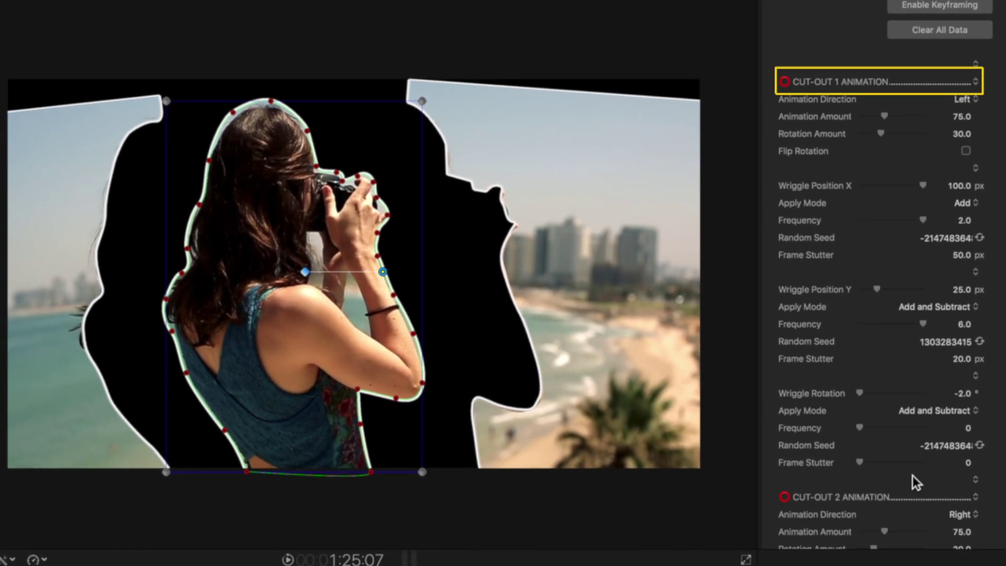
{"action": "left_click", "coordinate": [964, 101]}
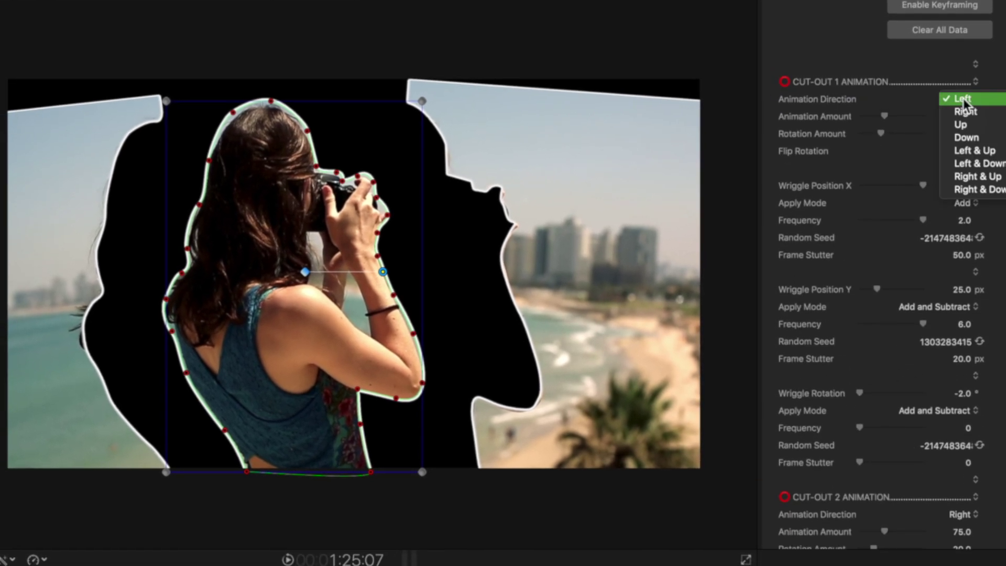
{"action": "left_click", "coordinate": [965, 124]}
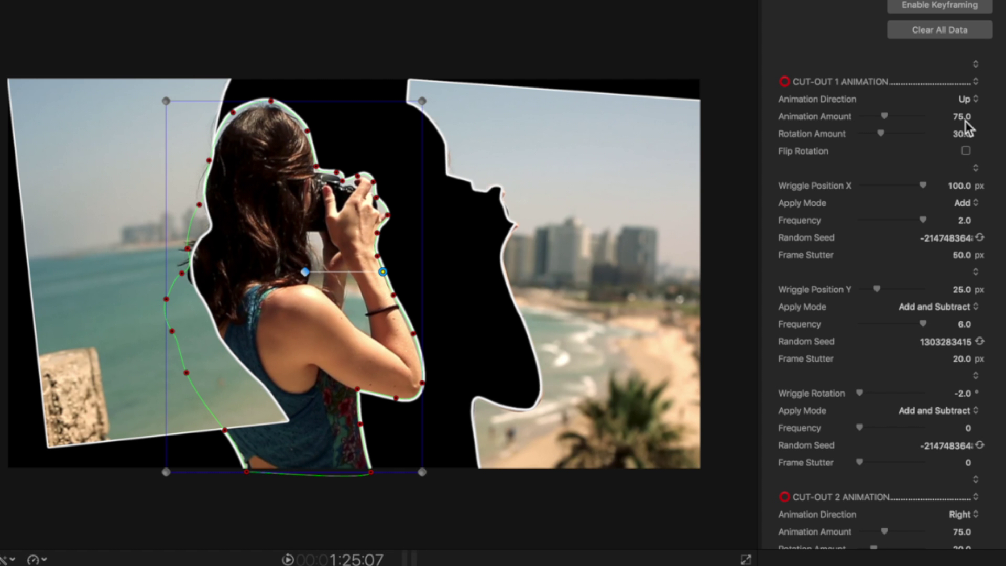
{"action": "left_click", "coordinate": [968, 99]}
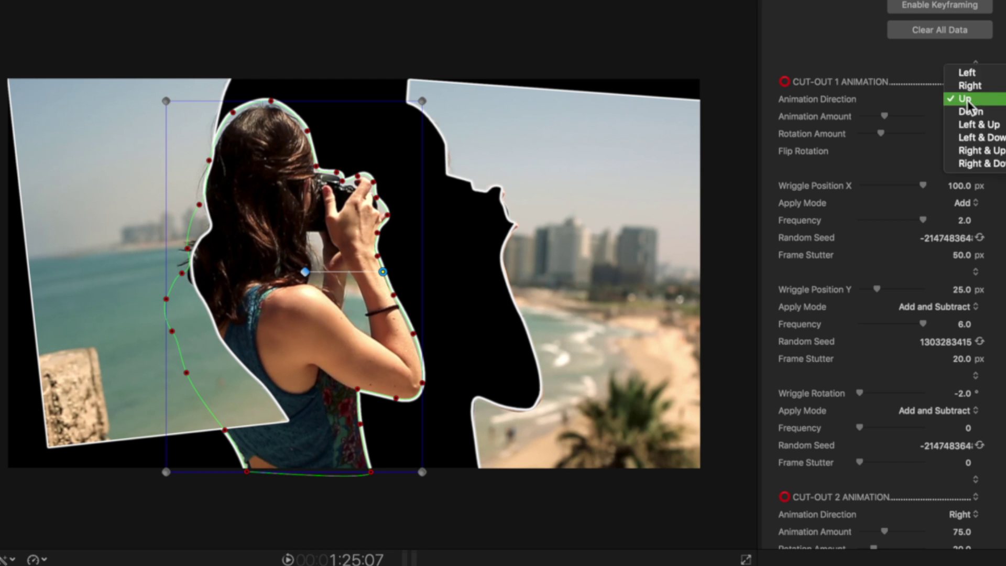
{"action": "left_click", "coordinate": [970, 152]}
{"action": "left_click", "coordinate": [963, 100]}
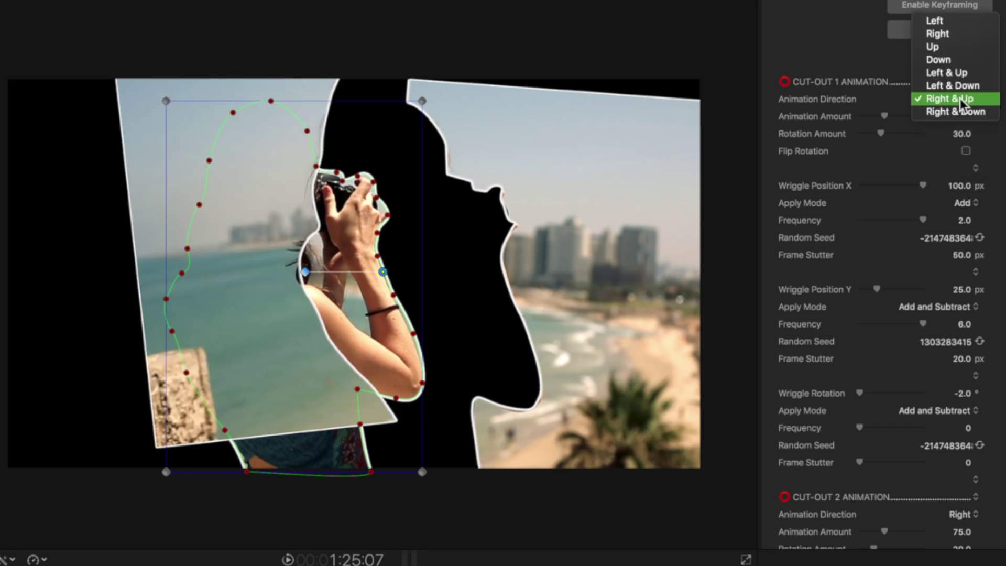
{"action": "left_click", "coordinate": [938, 21]}
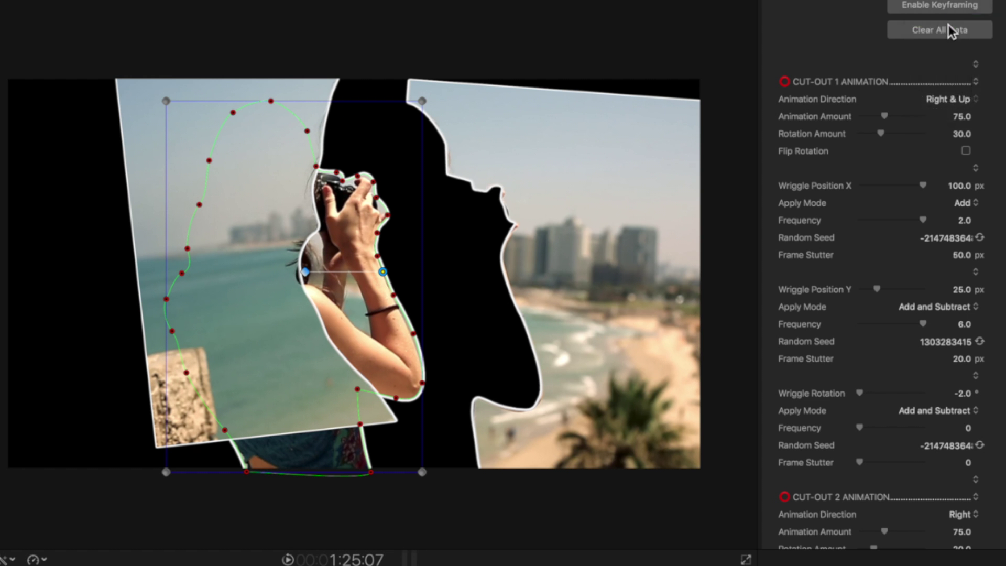
Raise cut-out 1's Animation Amount to about 127.7 and lower Rotation Amount to 63.62.
{"action": "left_click_drag", "start_coordinate": [888, 120], "coordinate": [892, 121]}
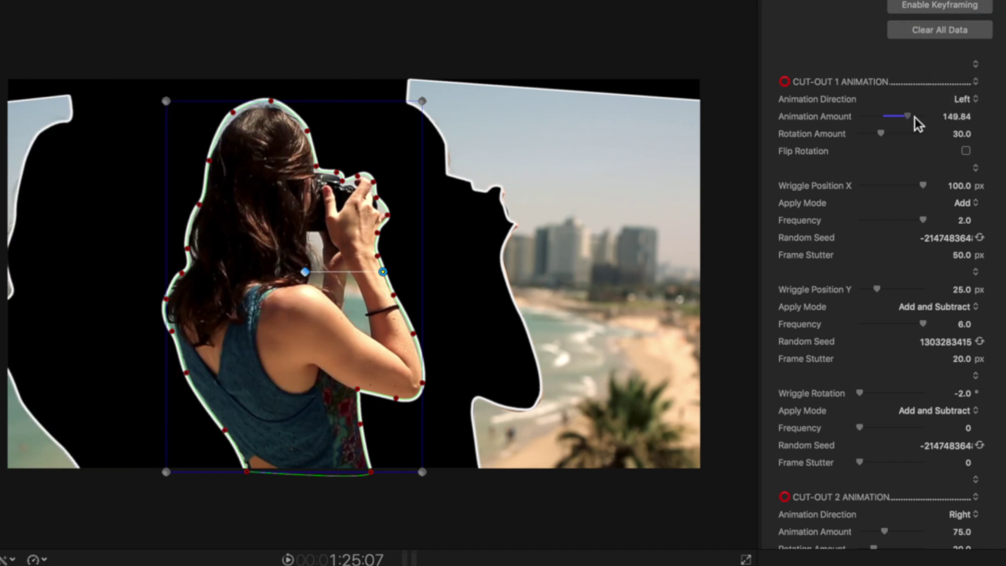
{"action": "mouse_move", "coordinate": [891, 117]}
{"action": "left_mouse_down"}
{"action": "mouse_move", "coordinate": [908, 126]}
{"action": "mouse_move", "coordinate": [892, 139]}
{"action": "left_mouse_up"}
{"action": "left_click_drag", "start_coordinate": [964, 135], "coordinate": [908, 135]}
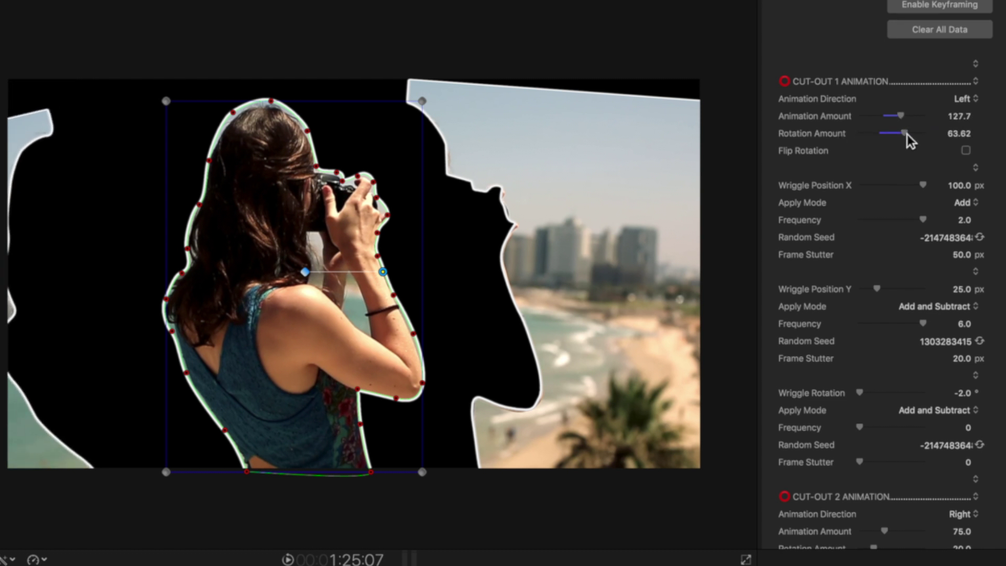
Flip cut-out 1's rotation and calm its horizontal wriggle to about 42 px with lower frequency and stutter.
{"action": "left_click", "coordinate": [965, 150]}
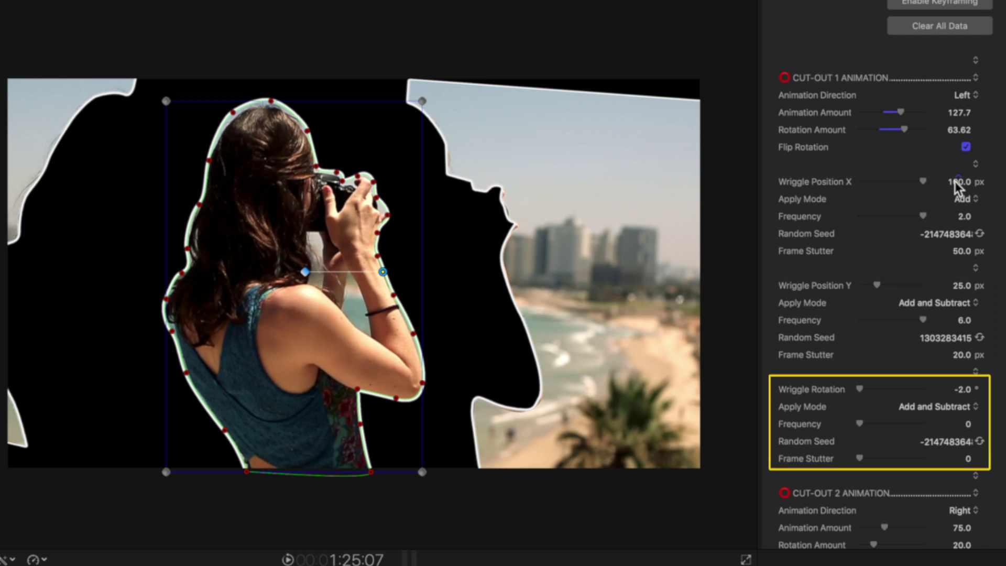
{"action": "left_click", "coordinate": [917, 181]}
{"action": "left_click_drag", "start_coordinate": [918, 182], "coordinate": [891, 181]}
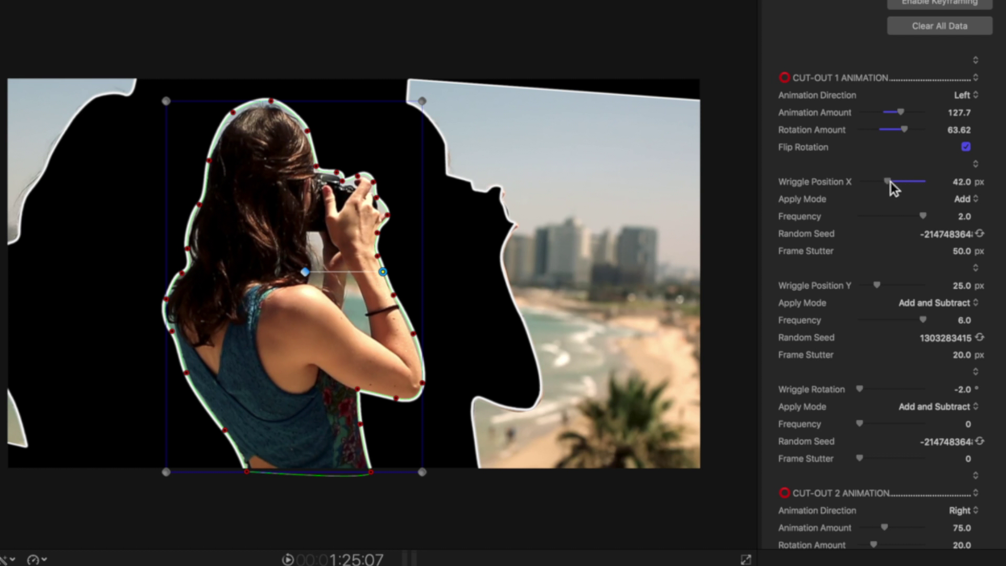
{"action": "left_click", "coordinate": [961, 201]}
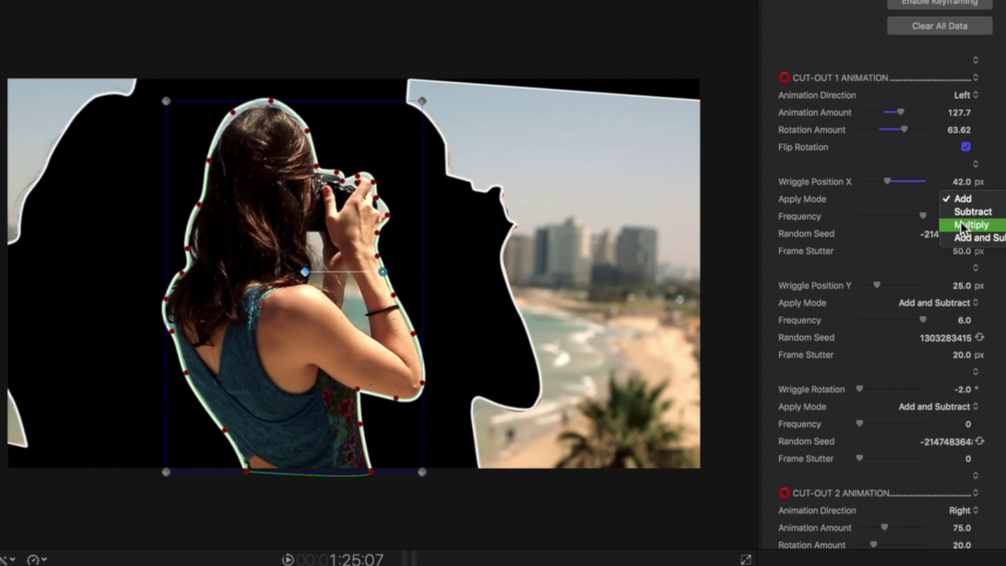
{"action": "left_click", "coordinate": [960, 199]}
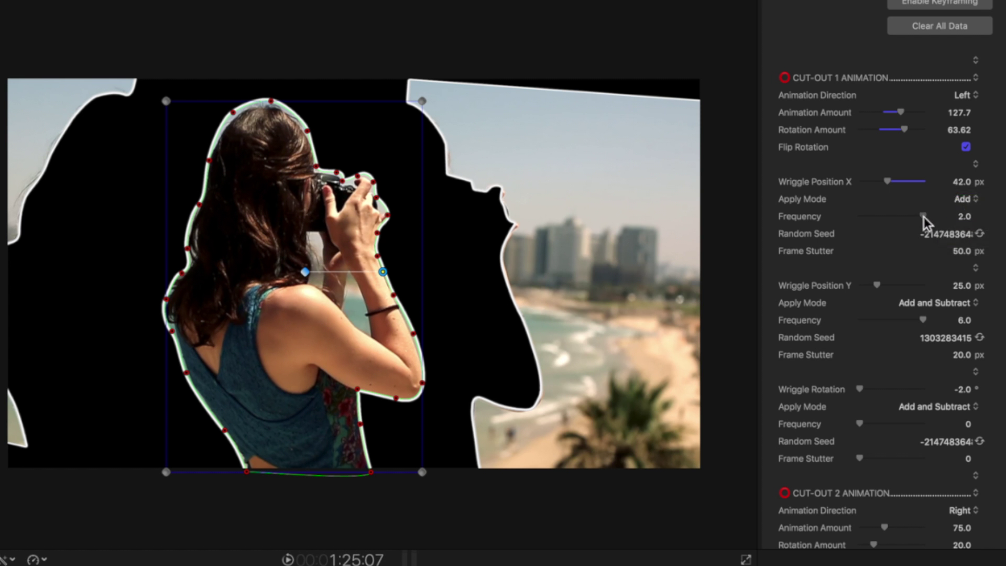
{"action": "left_click_drag", "start_coordinate": [923, 216], "coordinate": [899, 216]}
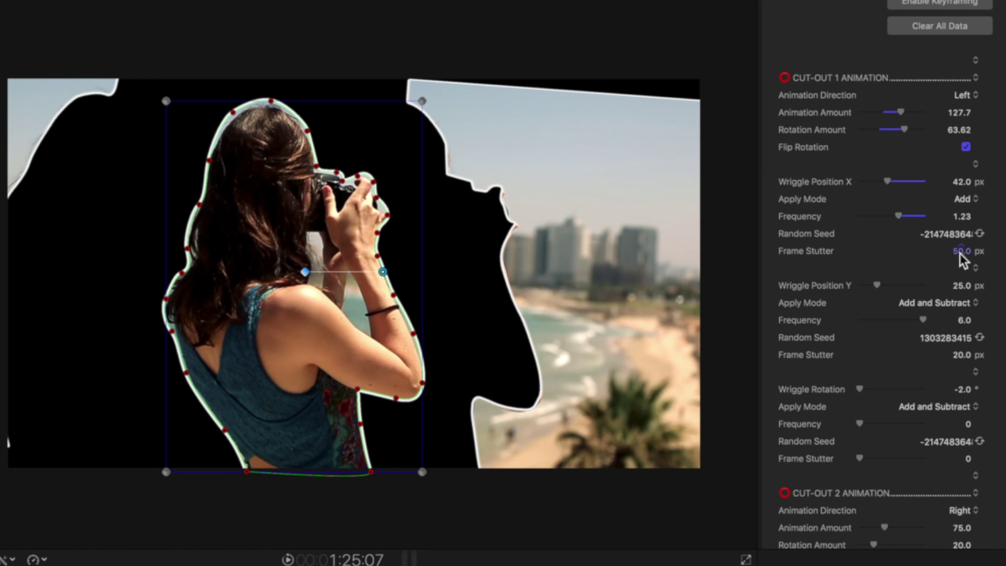
{"action": "left_click_drag", "start_coordinate": [960, 253], "coordinate": [960, 252]}
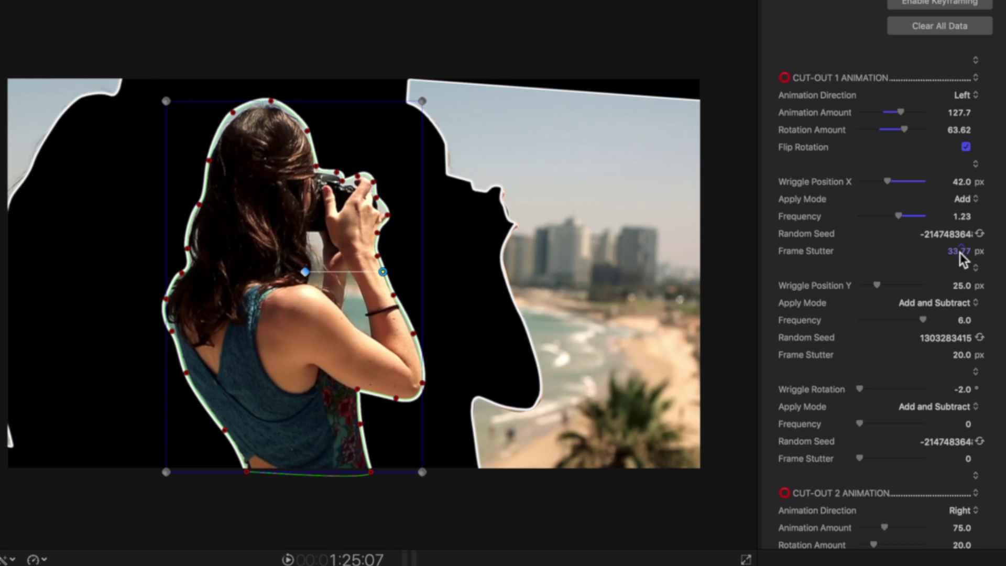
Give vertical wriggle a new seed, set Wriggle Rotation to 0, and raise Cut-Out 2's Animation Amount.
{"action": "scroll", "coordinate": [960, 253], "scroll_direction": "down", "scroll_amount": 3}
{"action": "left_click_drag", "start_coordinate": [923, 237], "coordinate": [912, 237]}
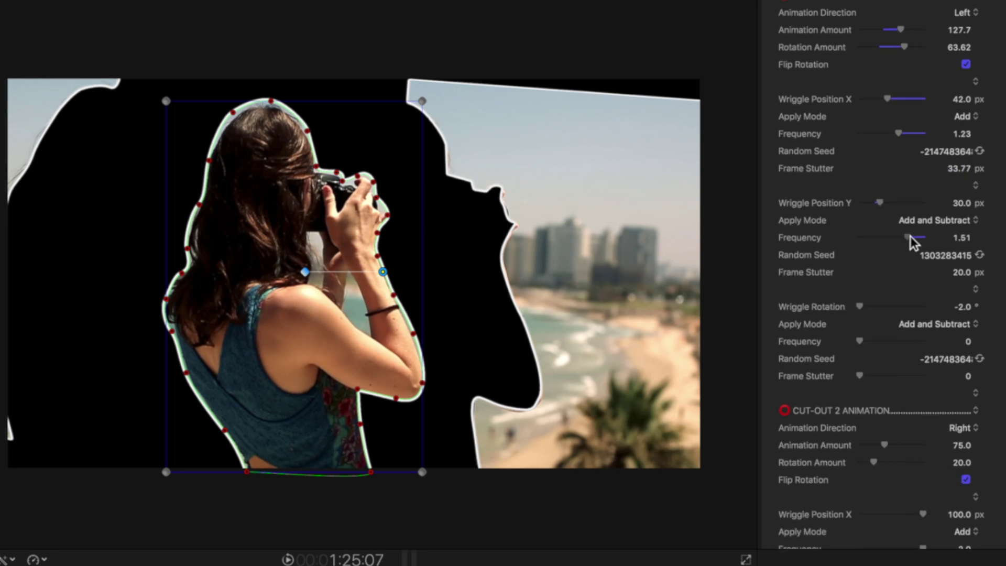
{"action": "left_click", "coordinate": [941, 220]}
{"action": "left_click", "coordinate": [978, 254]}
{"action": "left_click", "coordinate": [965, 306]}
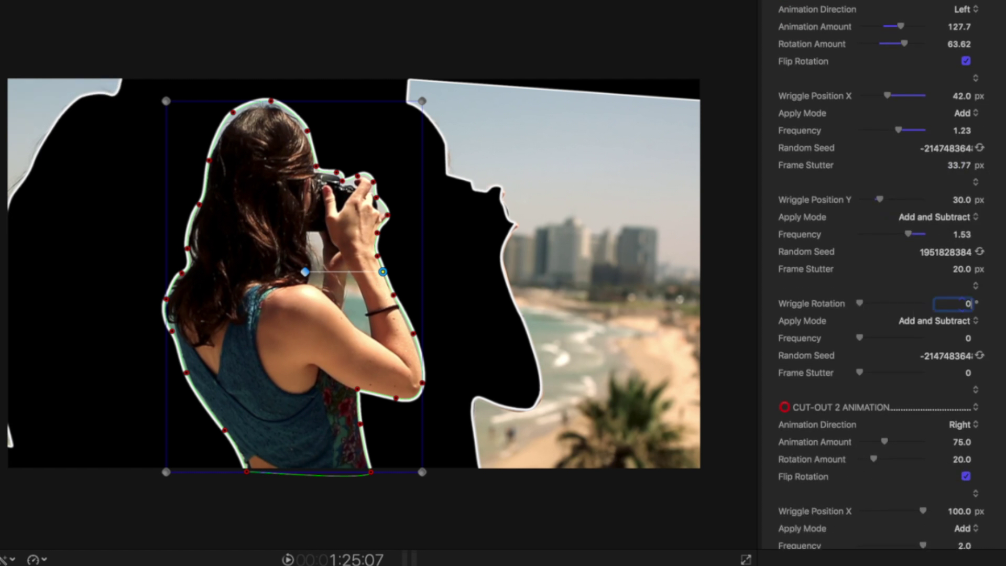
{"action": "type", "text": "0"}
{"action": "scroll", "coordinate": [865, 342], "scroll_direction": "down", "scroll_amount": 8}
{"action": "left_click_drag", "start_coordinate": [885, 216], "coordinate": [898, 218]}
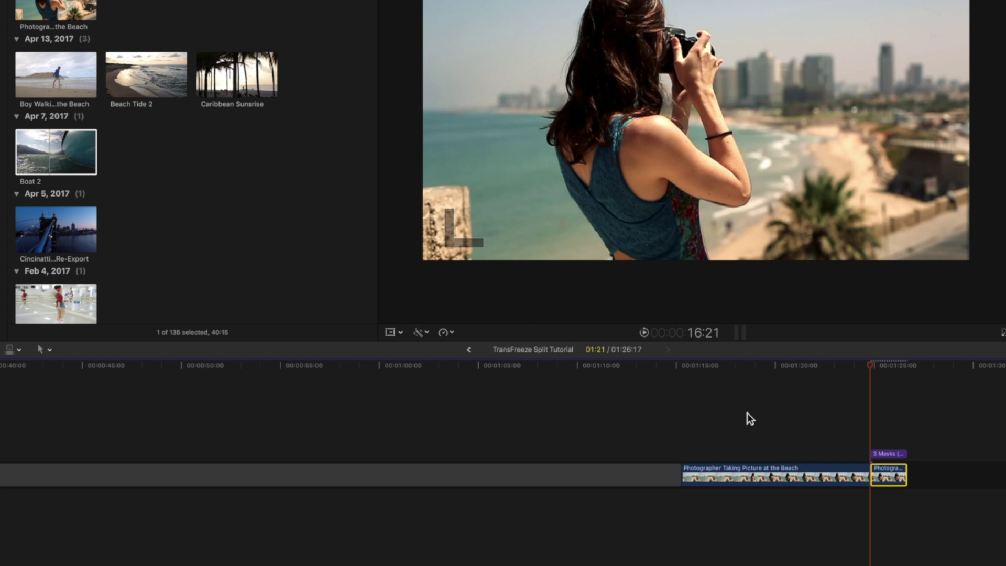
Combine the beach clip, freeze frame and 3 Masks title into compound clip 'TransFreeze Split Tutorial Clip 1'.
{"action": "left_click_drag", "start_coordinate": [718, 399], "coordinate": [969, 546]}
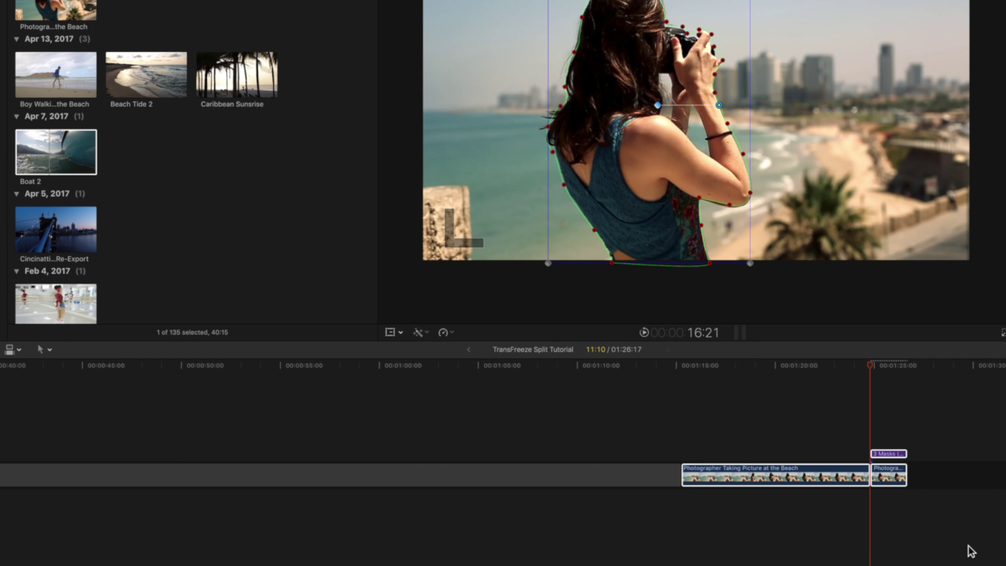
{"action": "key", "text": "alt+g"}
{"action": "key", "text": "Return"}
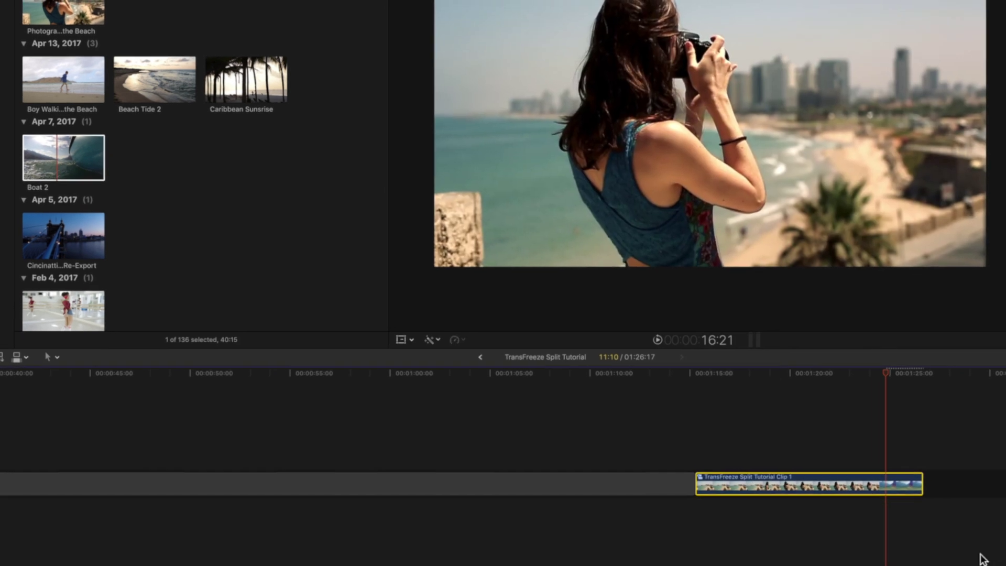
Place Boat 2 from the browser into the timeline right after the compound clip.
{"action": "left_click", "coordinate": [120, 195]}
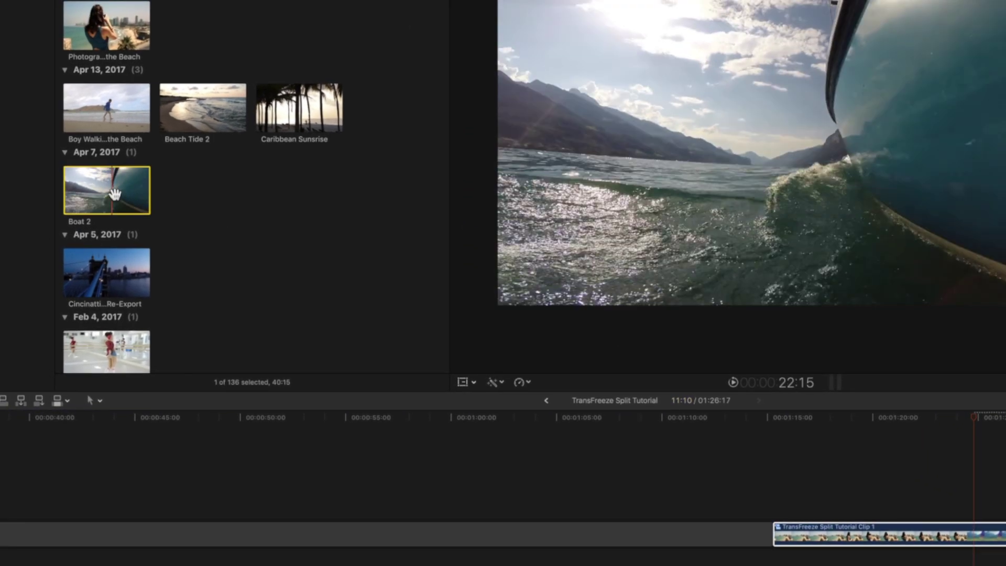
{"action": "mouse_move", "coordinate": [120, 195]}
{"action": "left_mouse_down"}
{"action": "mouse_move", "coordinate": [639, 496]}
{"action": "mouse_move", "coordinate": [696, 501]}
{"action": "left_mouse_up"}
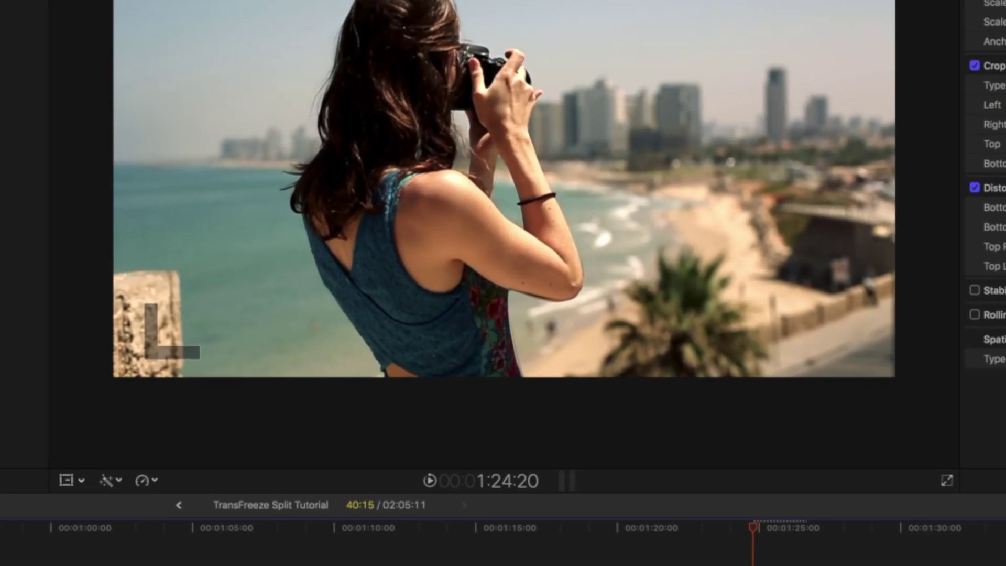